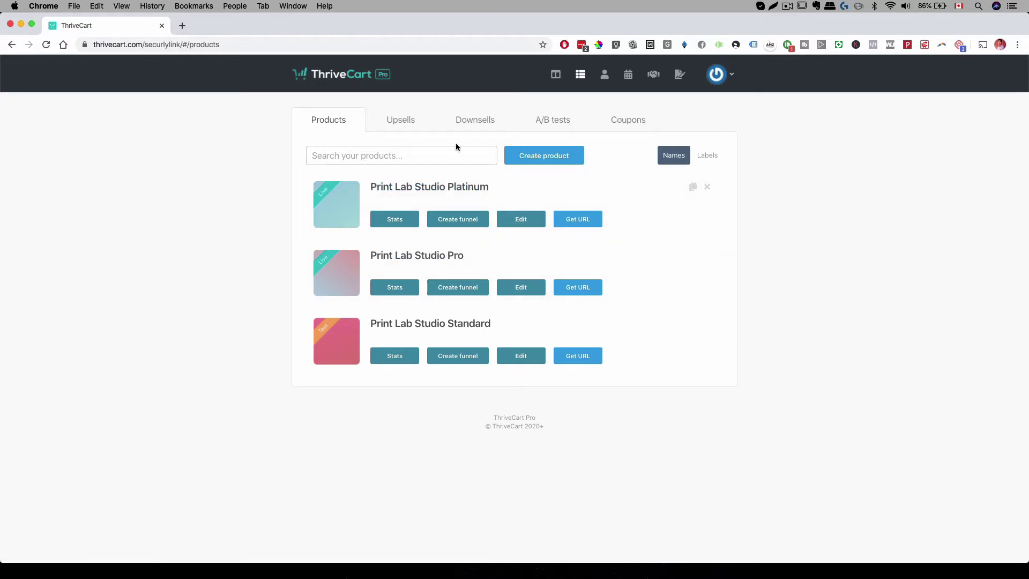
- Open Print Lab Studio Platinum from the Products list for editing
{"action": "left_click", "coordinate": [510, 218]}
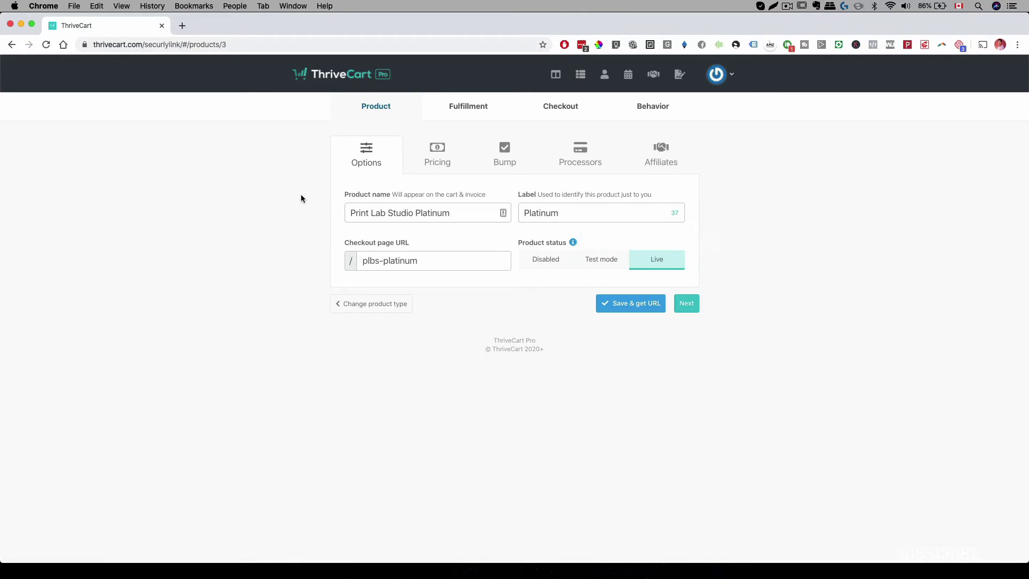
- Show the product's affiliate settings with 50% commissions paid manually after 7 days
{"action": "left_click", "coordinate": [667, 163]}
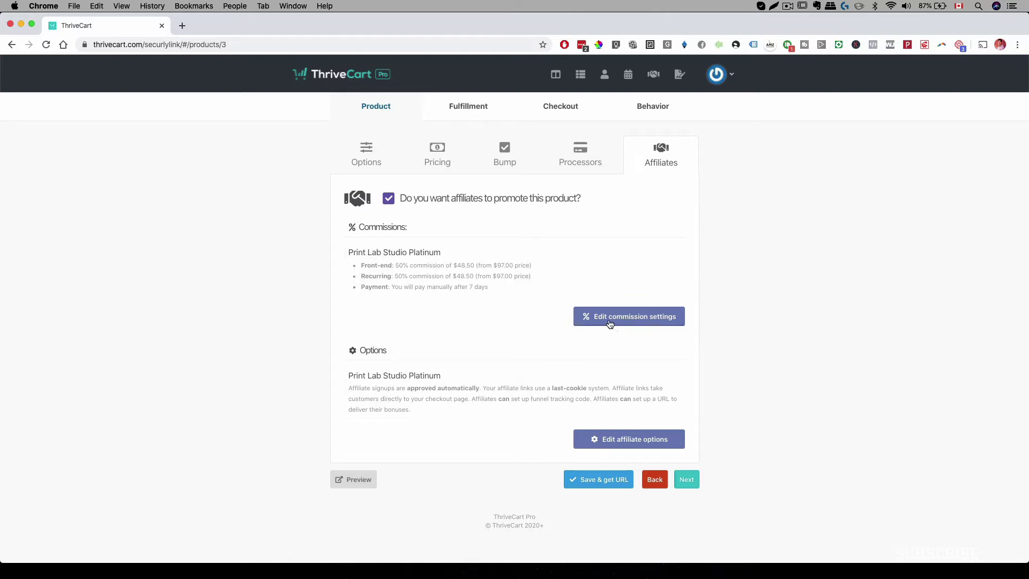
- Change the commission due delay from 7 to 30 days, keep manual payment, and save
{"action": "left_click", "coordinate": [629, 322]}
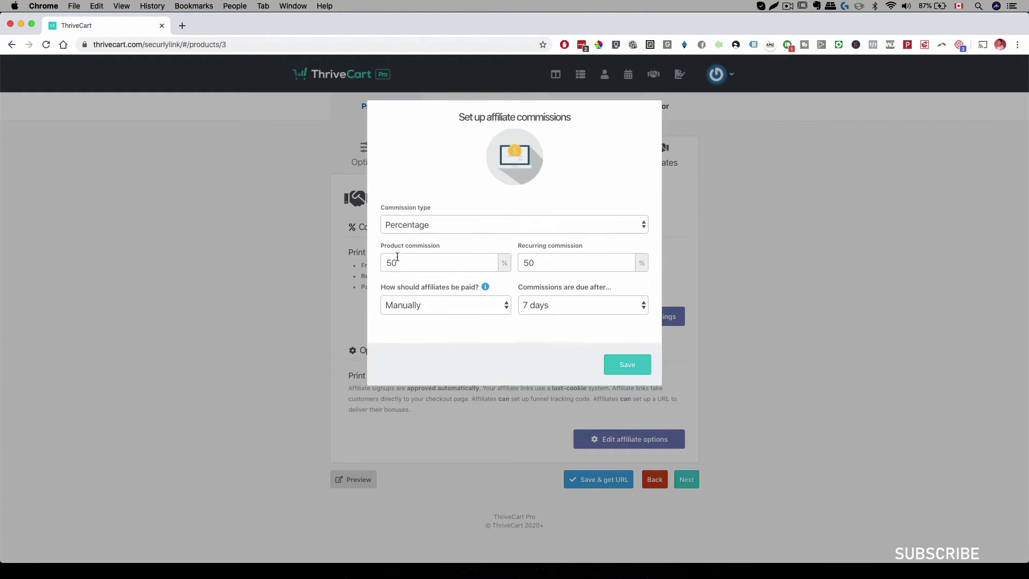
{"action": "left_click_drag", "start_coordinate": [412, 262], "coordinate": [386, 263]}
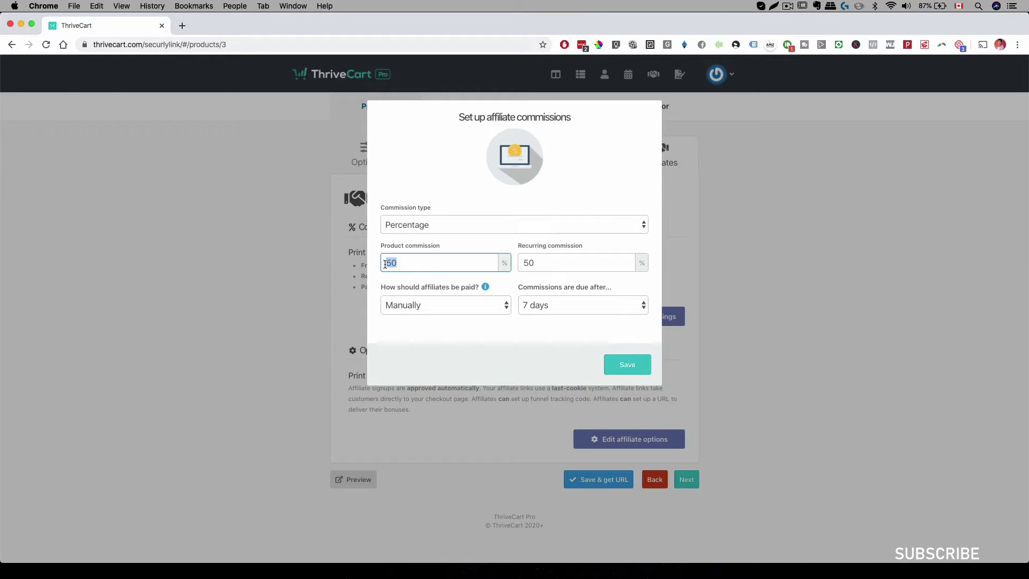
{"action": "left_click", "coordinate": [558, 269]}
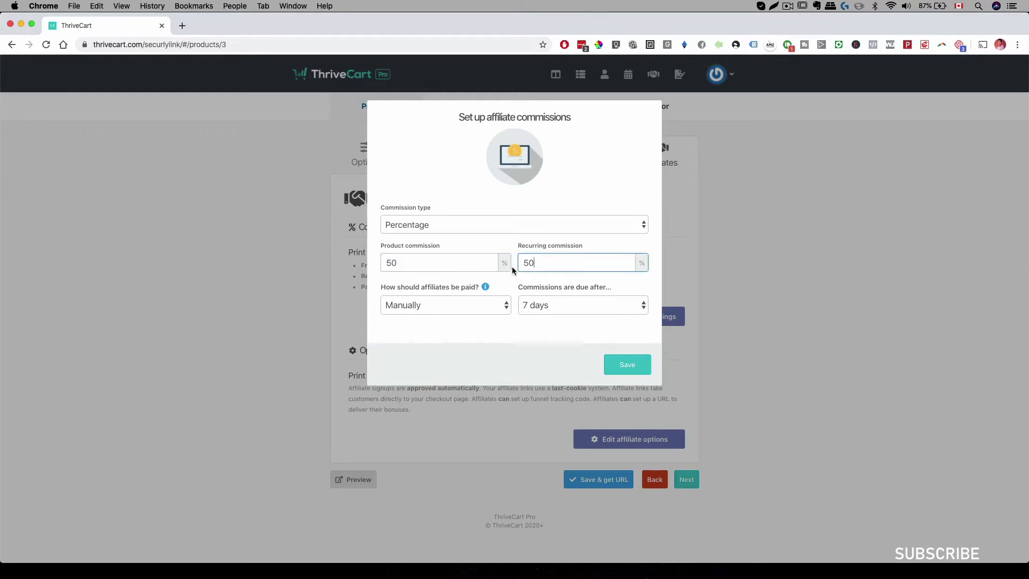
{"action": "left_click_drag", "start_coordinate": [515, 271], "coordinate": [538, 262]}
{"action": "left_click", "coordinate": [430, 311]}
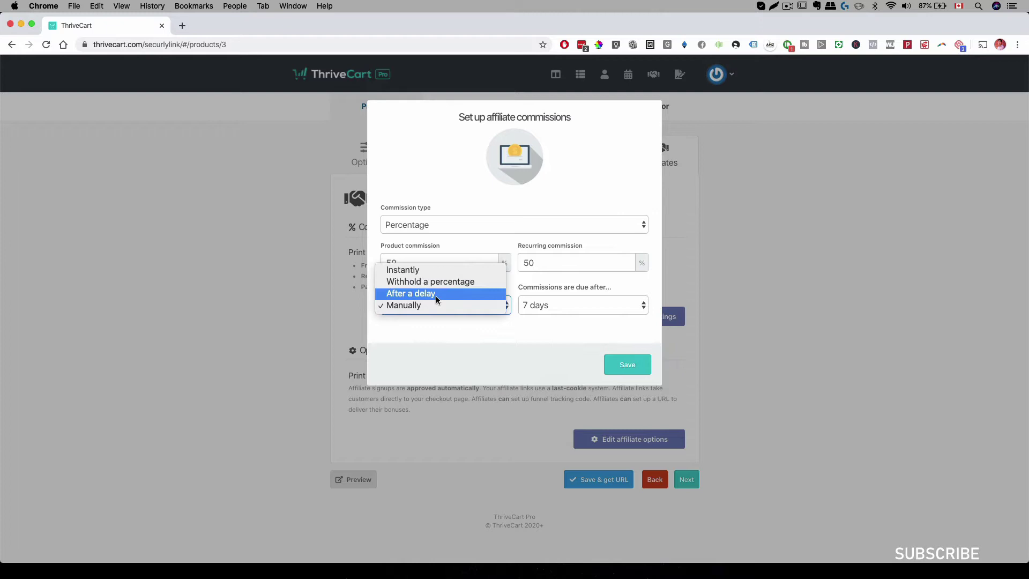
{"action": "left_click", "coordinate": [455, 339]}
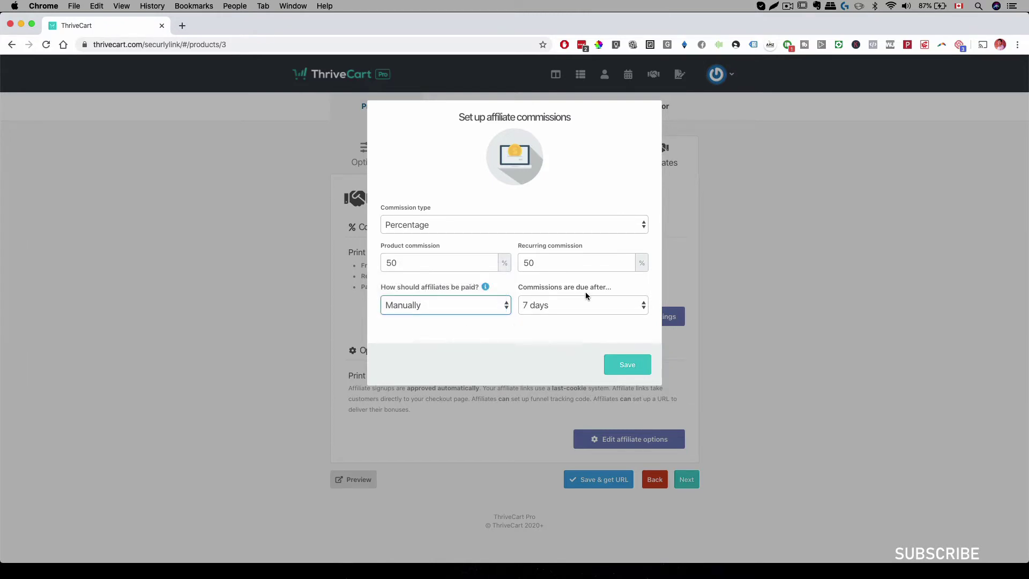
{"action": "left_click", "coordinate": [581, 307]}
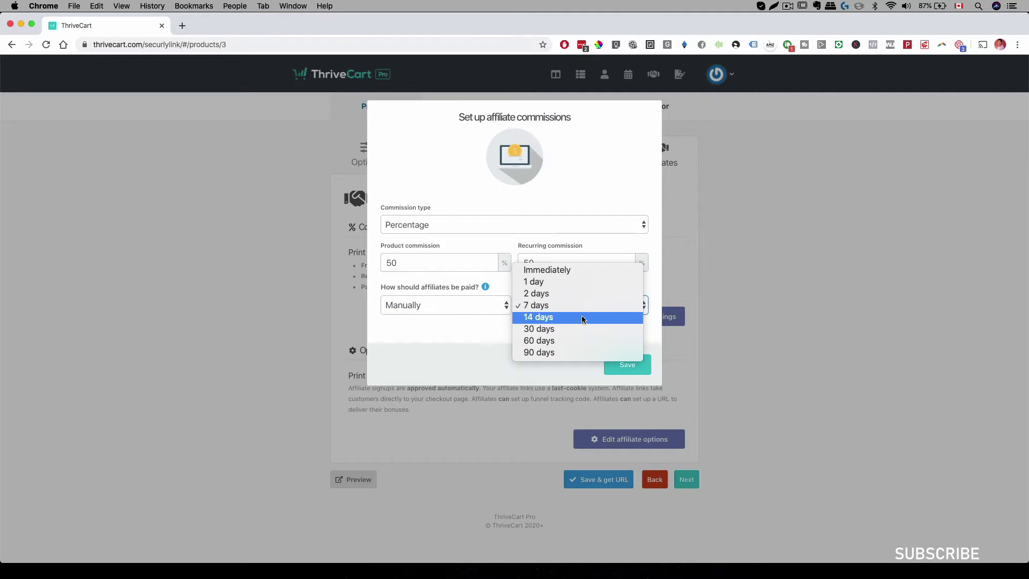
{"action": "key", "text": "Escape"}
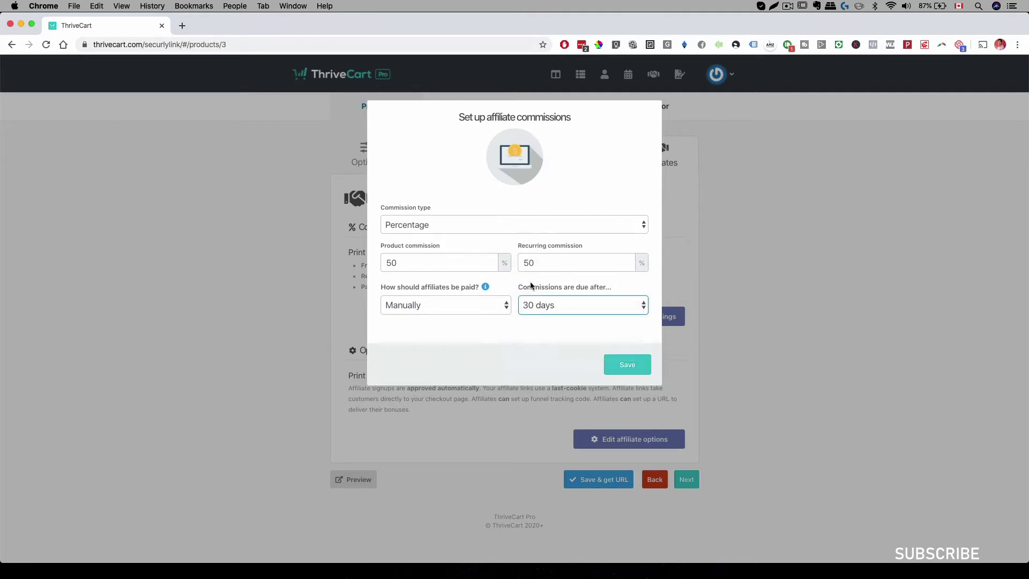
{"action": "left_click", "coordinate": [630, 369]}
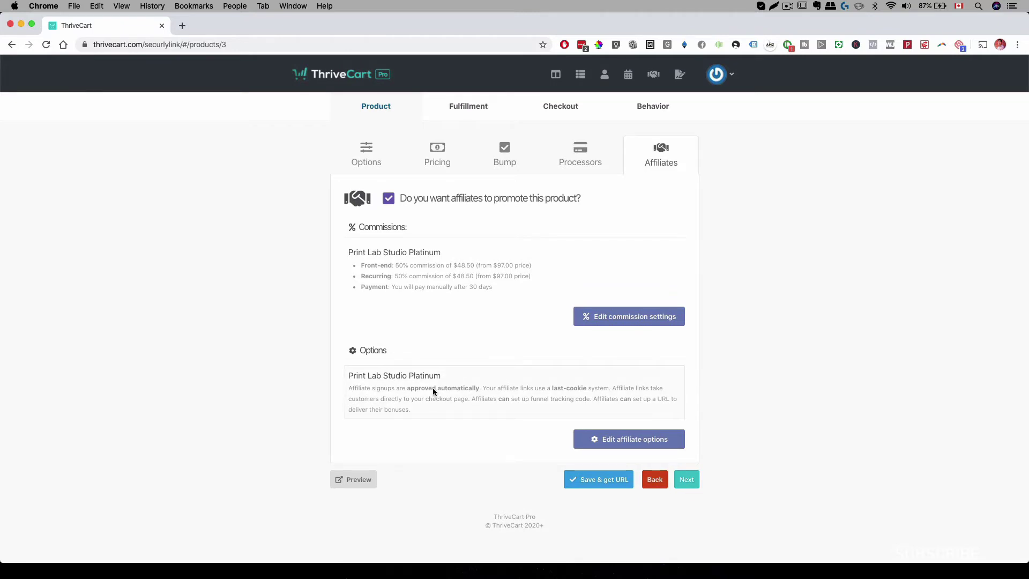
- In affiliate options, keep last-cookie attribution and lifetime cookie expiry
{"action": "left_click", "coordinate": [627, 439]}
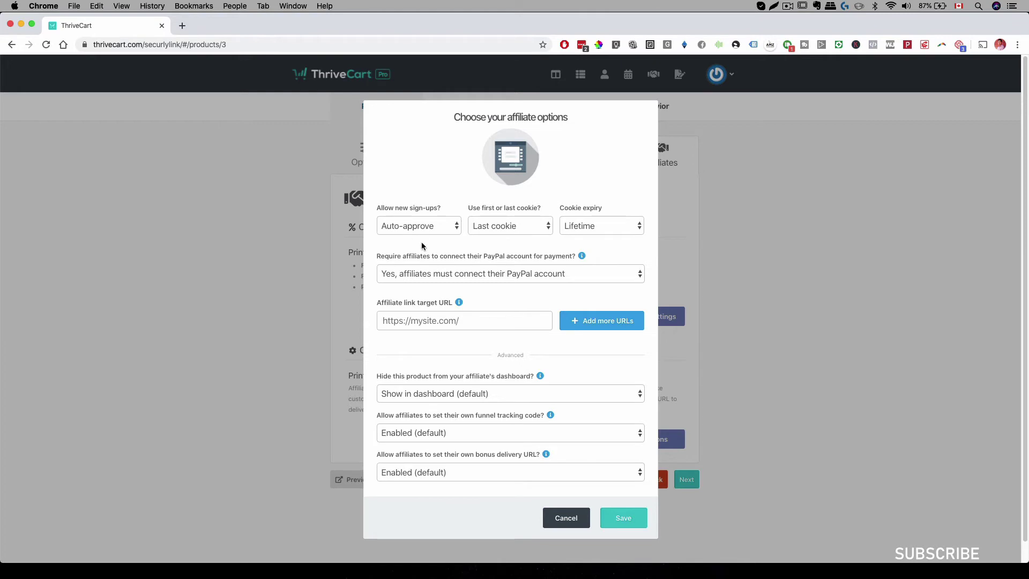
{"action": "left_click", "coordinate": [503, 232]}
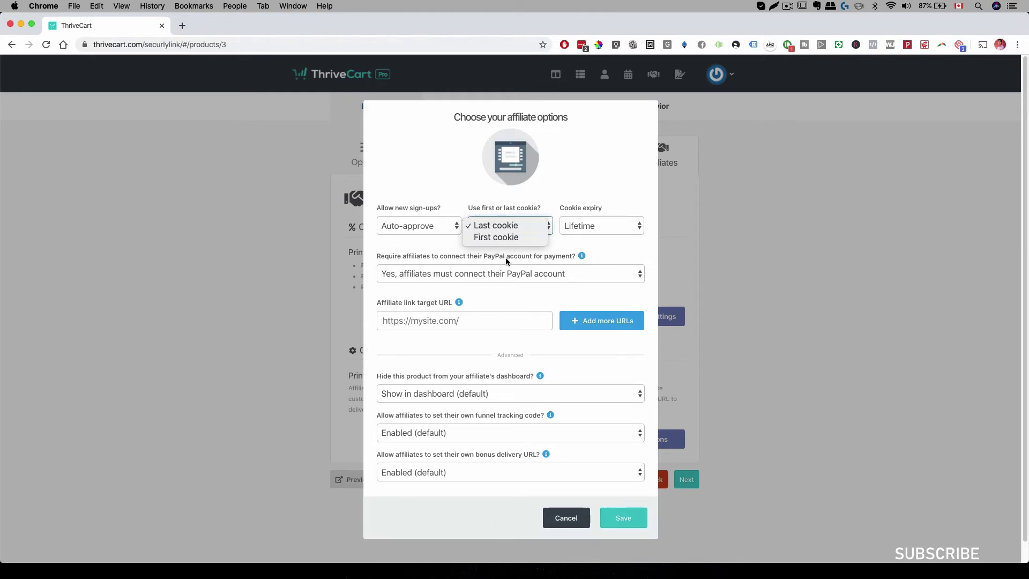
{"action": "left_click", "coordinate": [491, 227]}
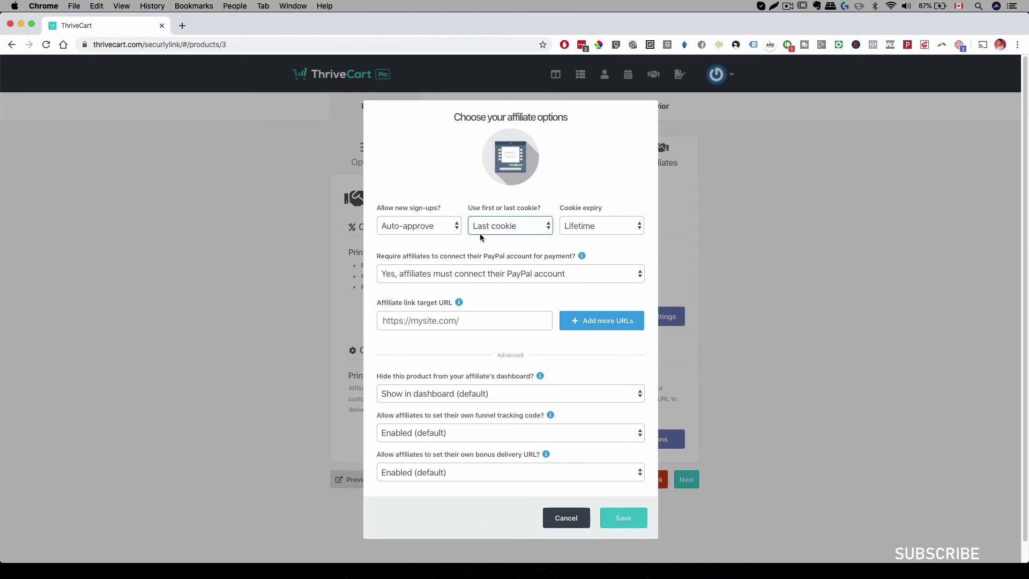
{"action": "left_click", "coordinate": [507, 228]}
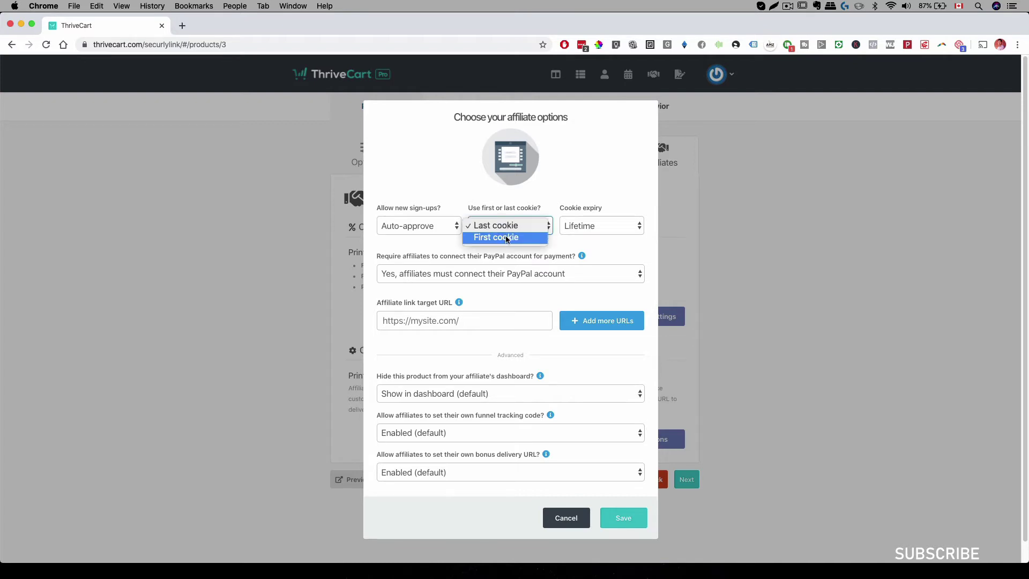
{"action": "left_click", "coordinate": [431, 236]}
{"action": "left_click", "coordinate": [610, 229]}
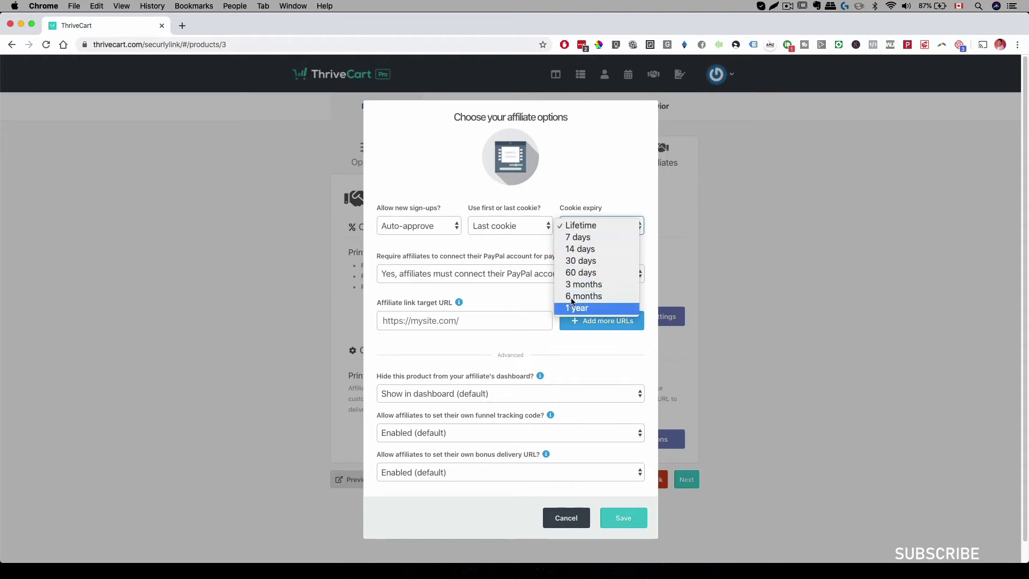
{"action": "left_click", "coordinate": [517, 254]}
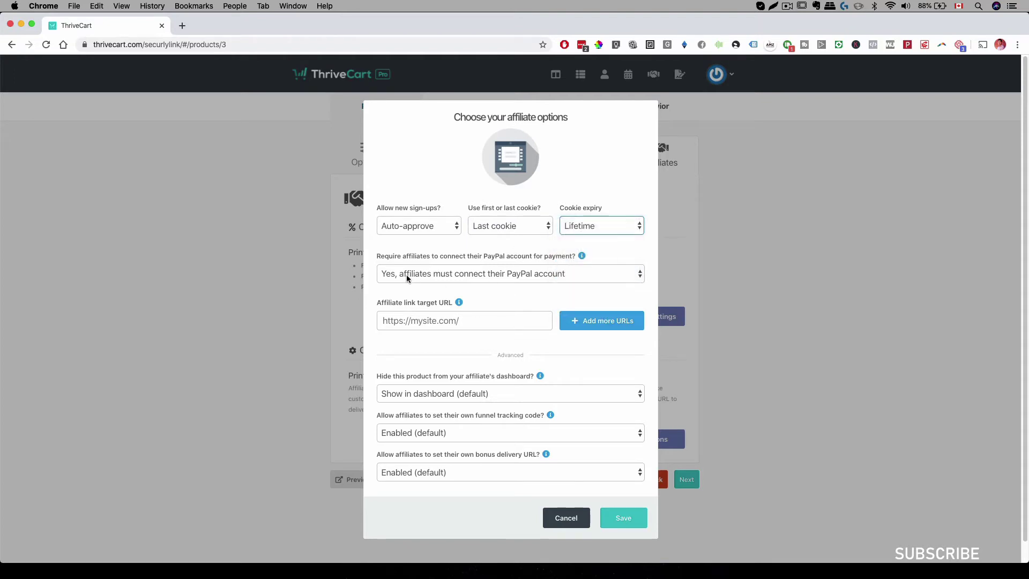
- Set PayPal connection to required and keep bonus delivery URLs enabled
{"action": "left_click", "coordinate": [509, 276]}
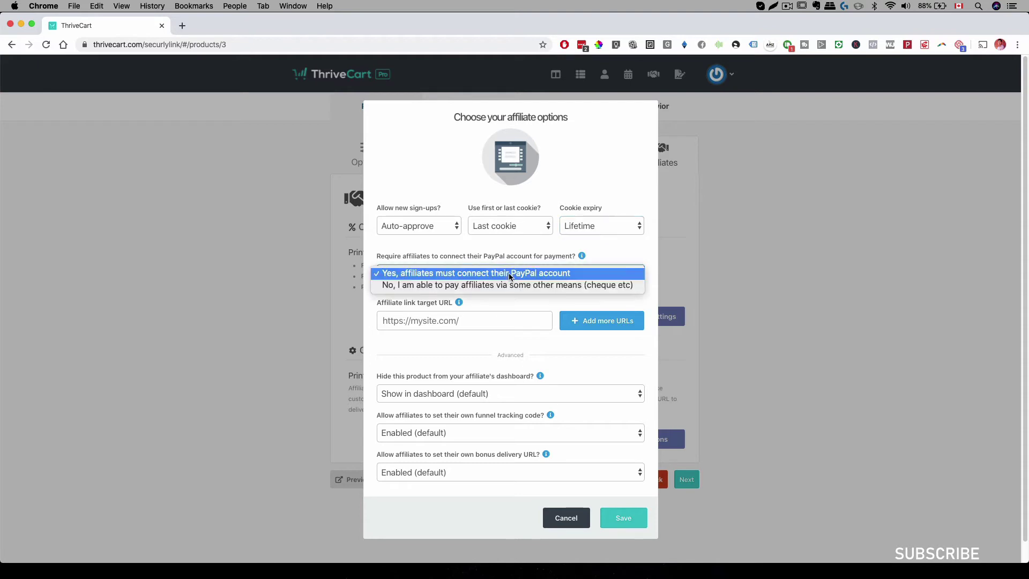
{"action": "left_click", "coordinate": [510, 260]}
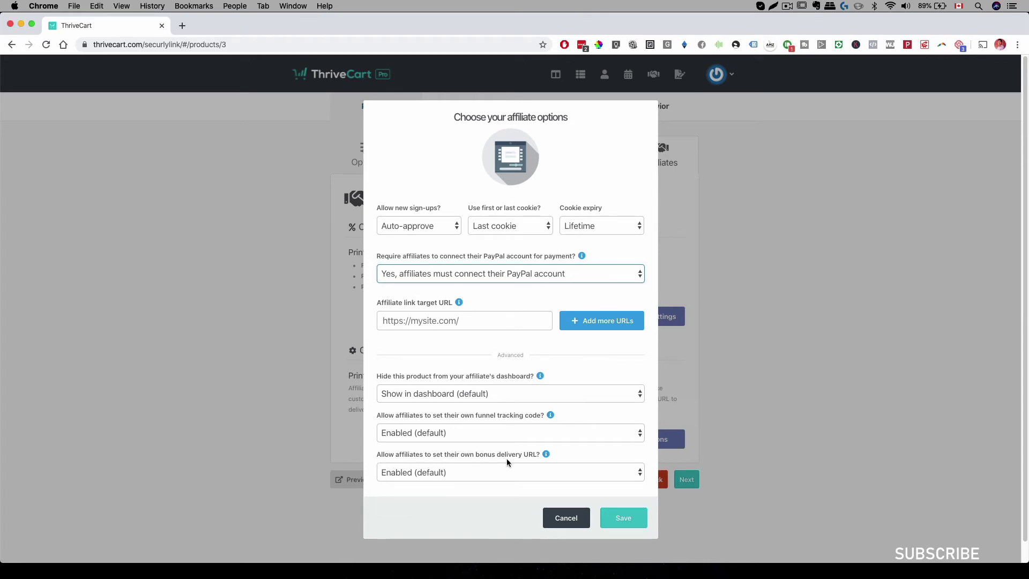
{"action": "left_click", "coordinate": [421, 472]}
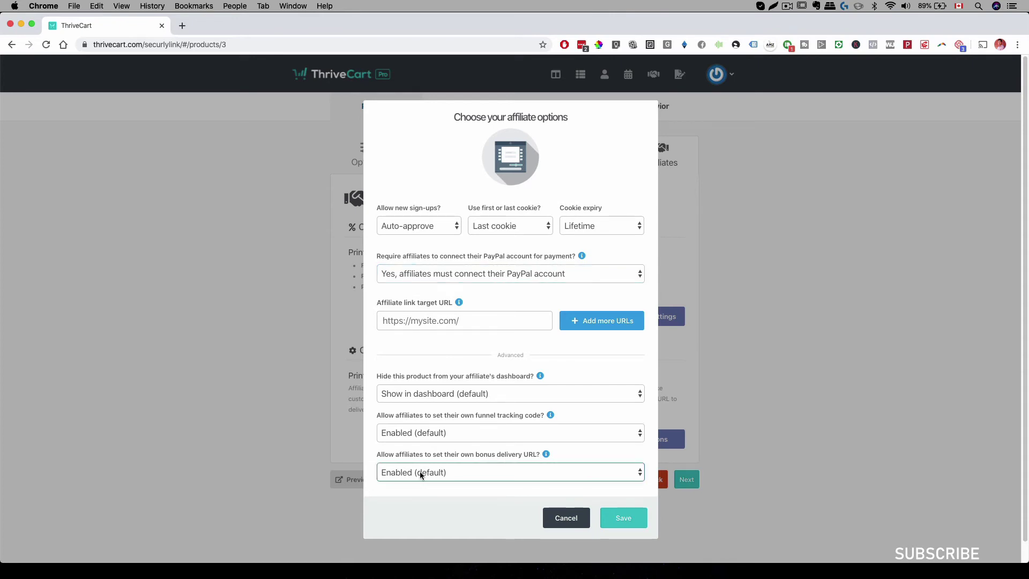
{"action": "left_click", "coordinate": [459, 475]}
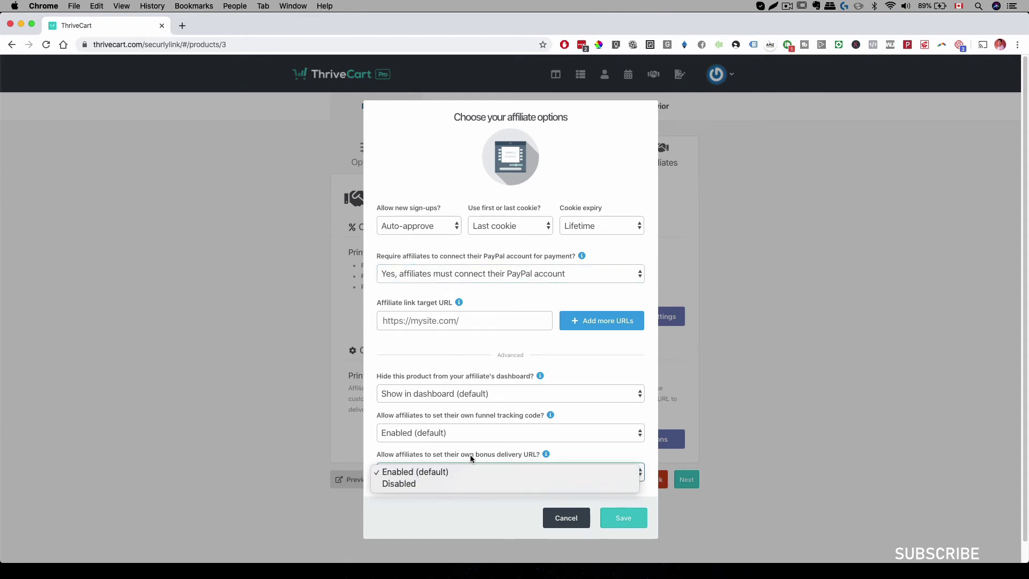
{"action": "left_click", "coordinate": [471, 458]}
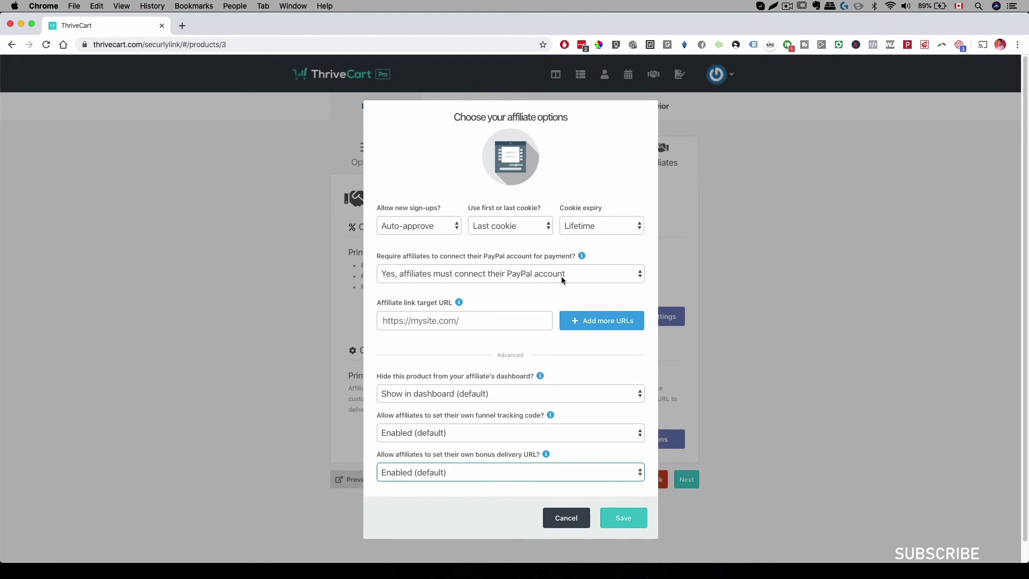
- Save the affiliate options, pass through the remaining product steps, and save the product
{"action": "left_click", "coordinate": [629, 517]}
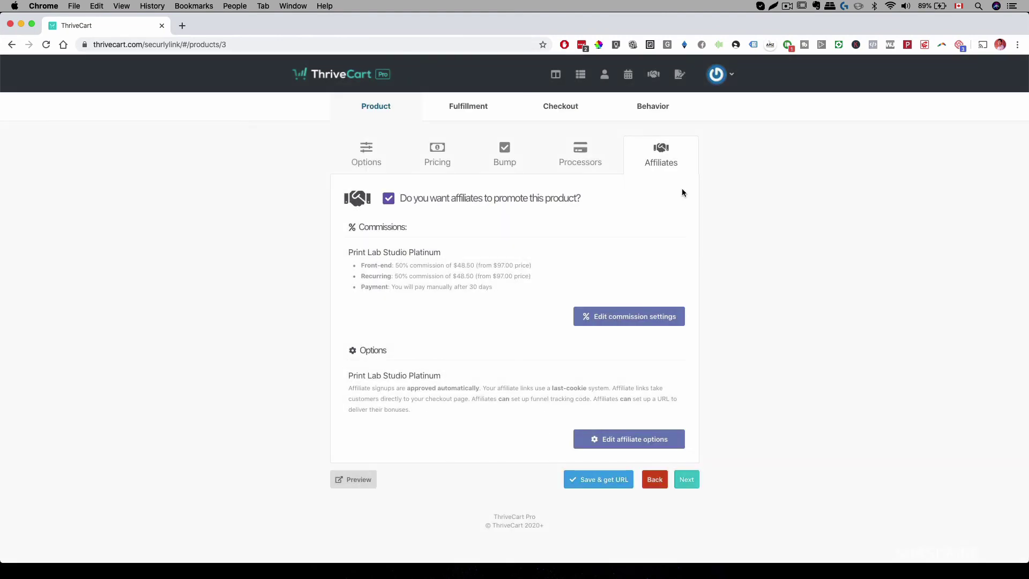
{"action": "left_click", "coordinate": [687, 479]}
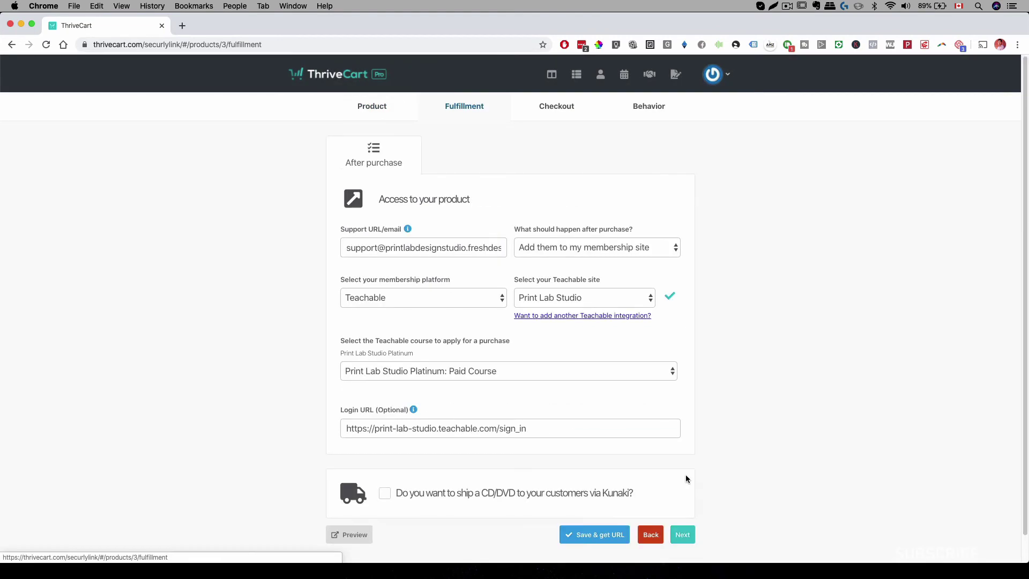
{"action": "left_click", "coordinate": [685, 534]}
{"action": "scroll", "coordinate": [662, 322], "scroll_direction": "down", "scroll_amount": 3}
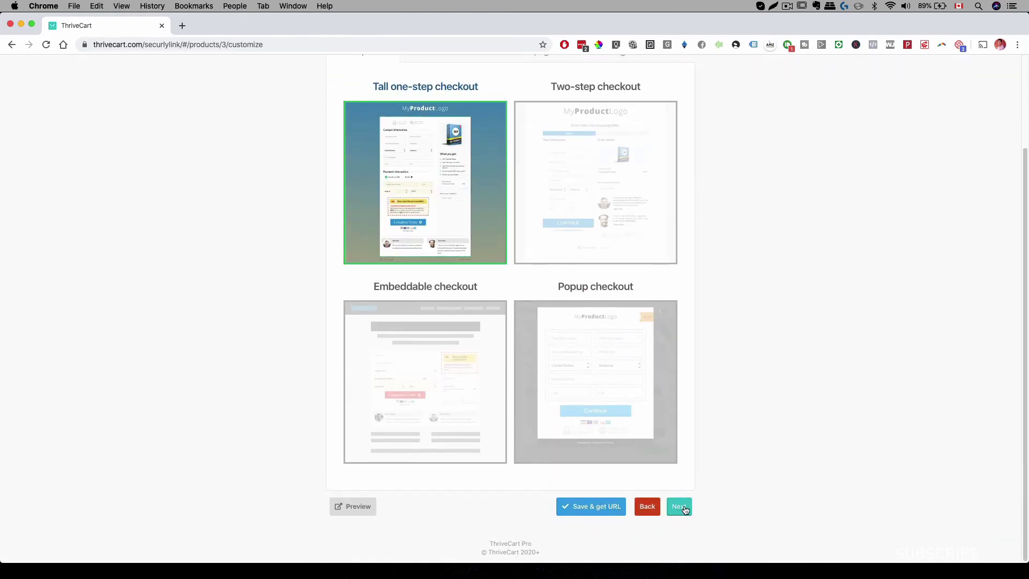
{"action": "left_click", "coordinate": [678, 504]}
{"action": "left_click", "coordinate": [681, 533]}
{"action": "left_click", "coordinate": [680, 507]}
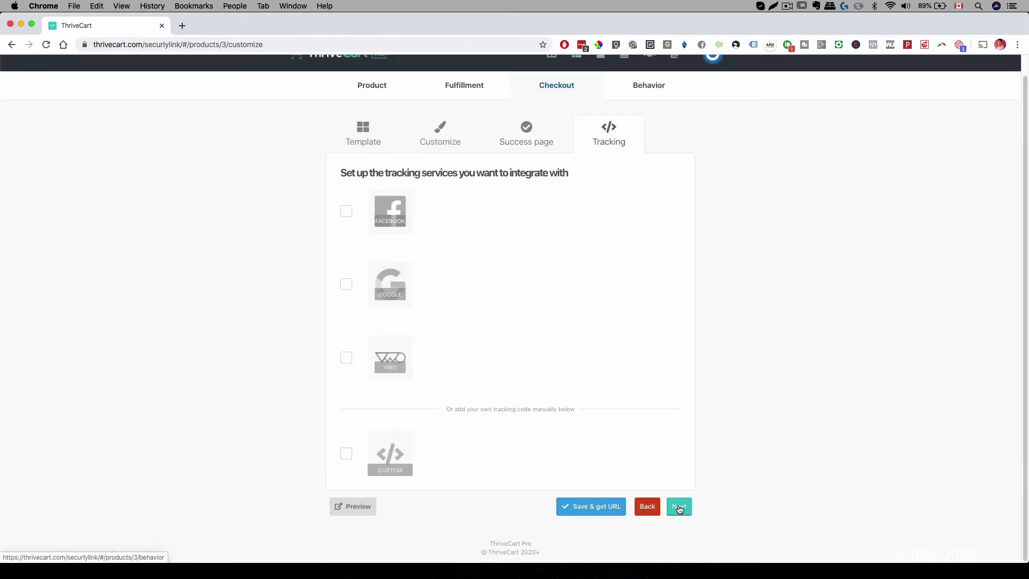
{"action": "left_click", "coordinate": [680, 508]}
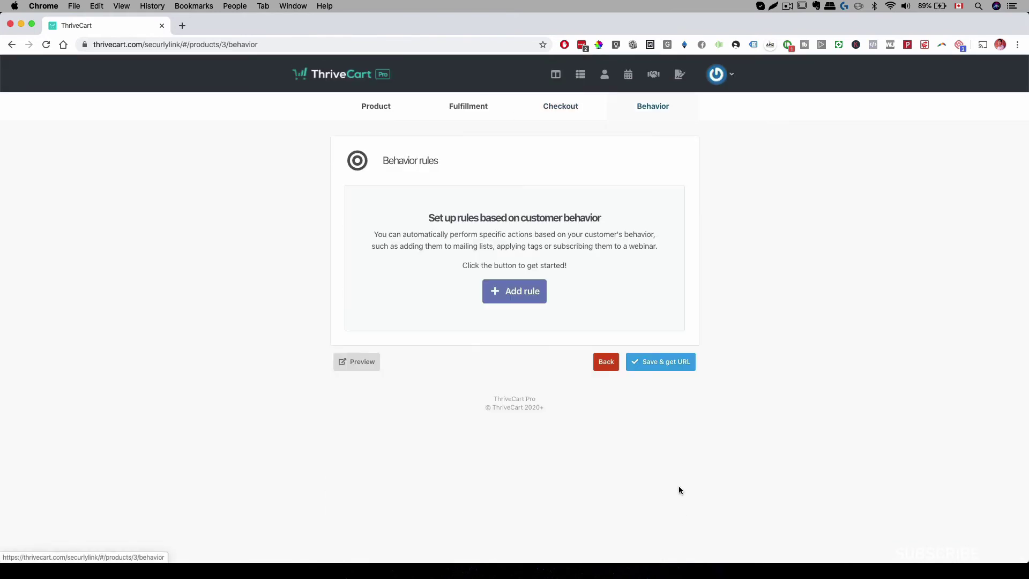
{"action": "left_click", "coordinate": [675, 362]}
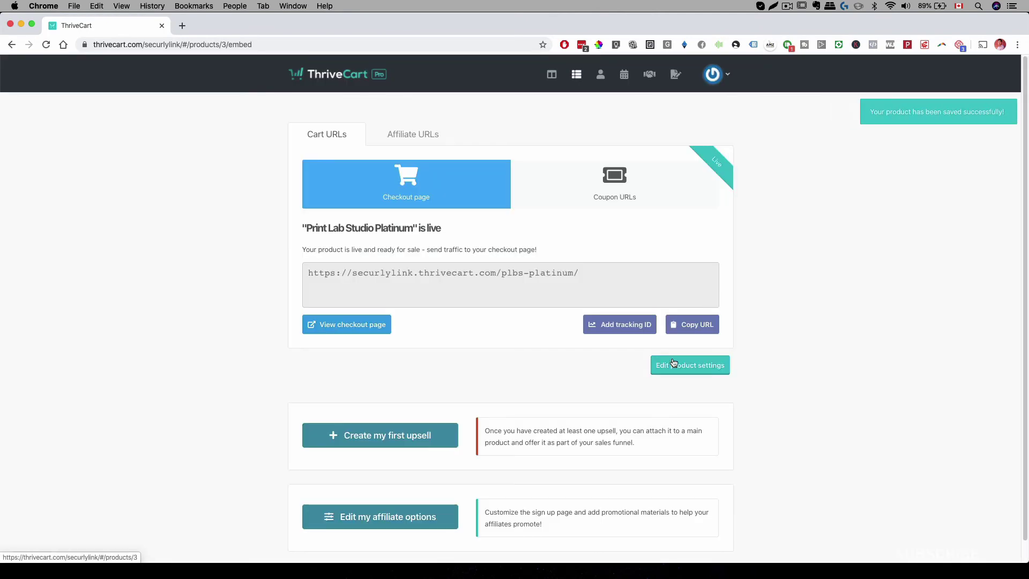
{"action": "scroll", "coordinate": [674, 363], "scroll_direction": "down", "scroll_amount": 1}
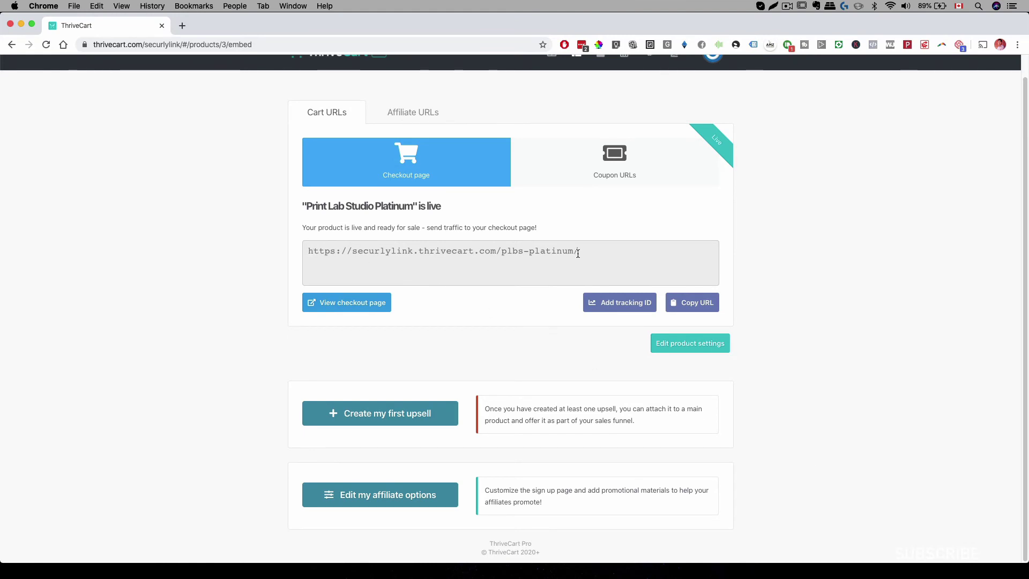
- Select the checkout page URL, then view the affiliate sign-up and example URLs
{"action": "left_click_drag", "start_coordinate": [577, 254], "coordinate": [287, 259]}
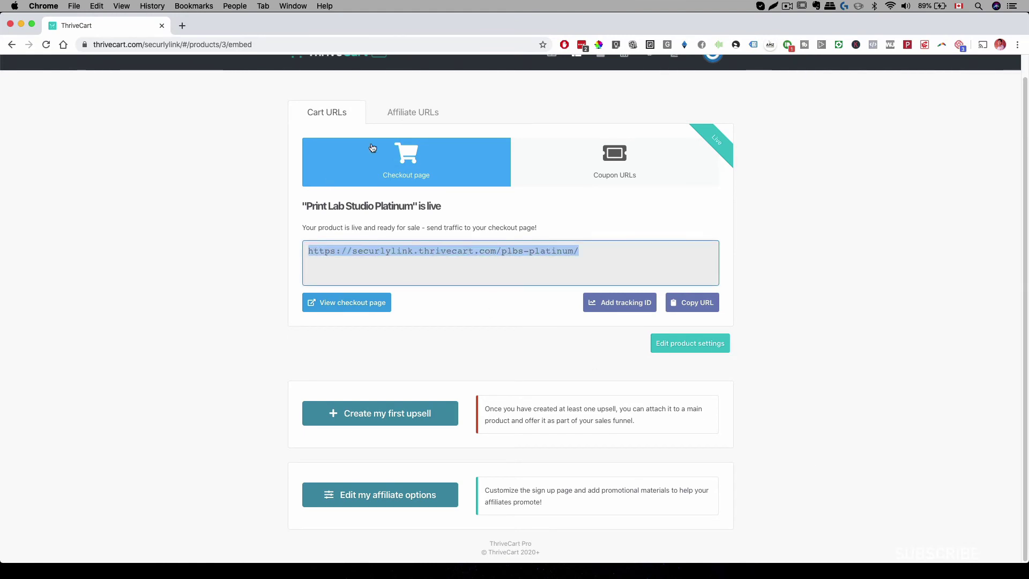
{"action": "left_click", "coordinate": [437, 113]}
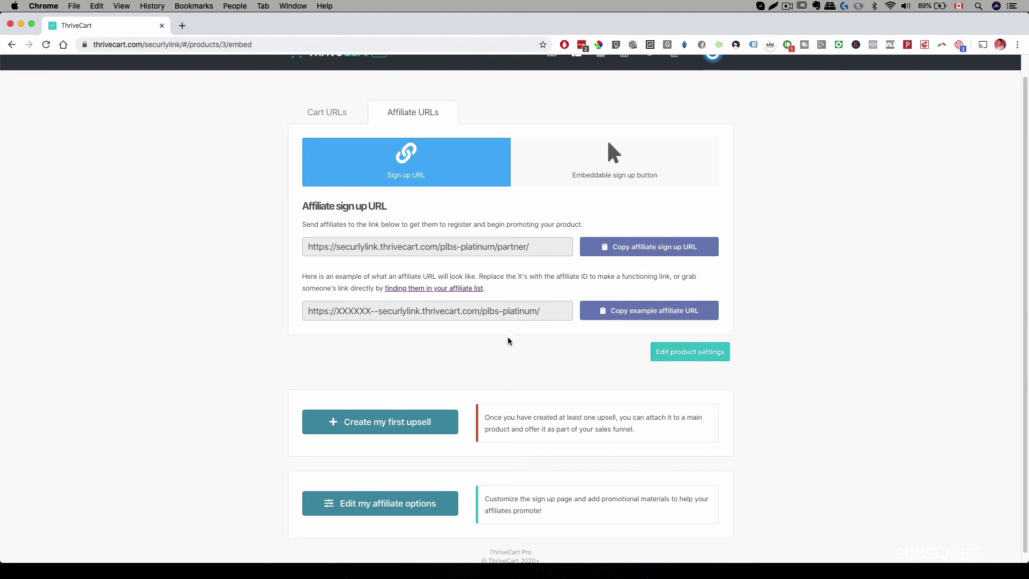
{"action": "left_click_drag", "start_coordinate": [374, 311], "coordinate": [335, 311]}
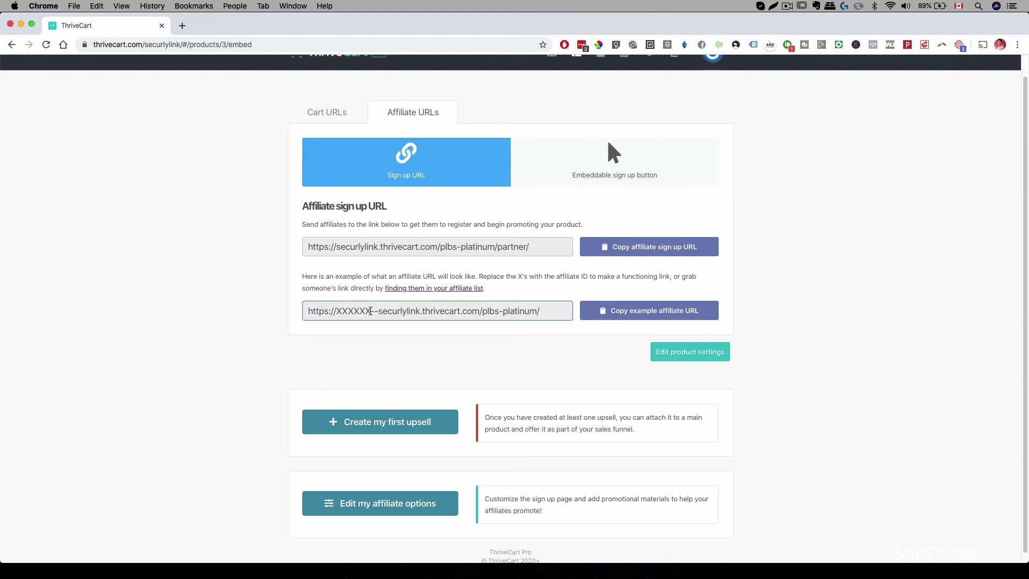
{"action": "triple_click", "coordinate": [356, 319]}
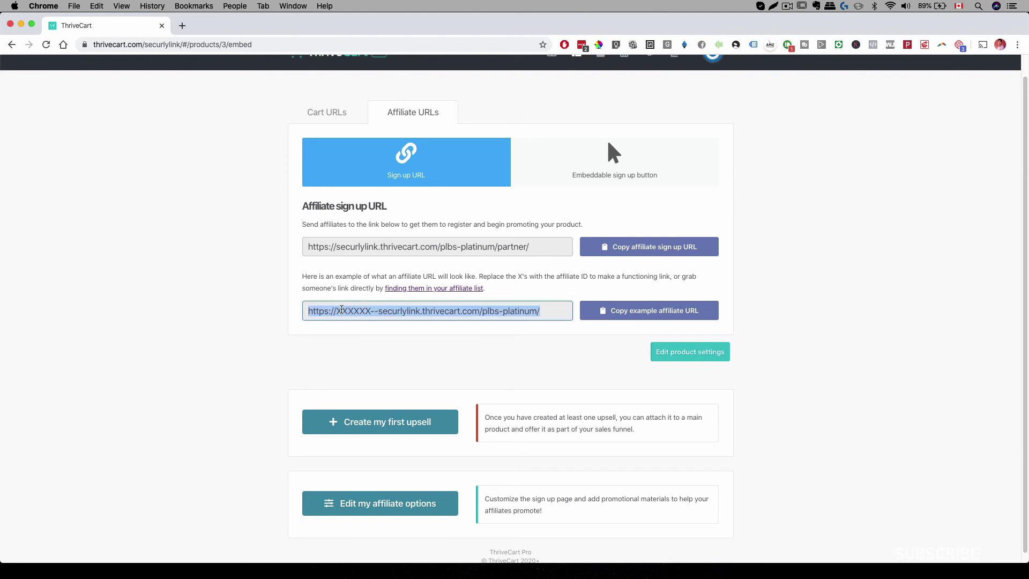
{"action": "left_click", "coordinate": [421, 348]}
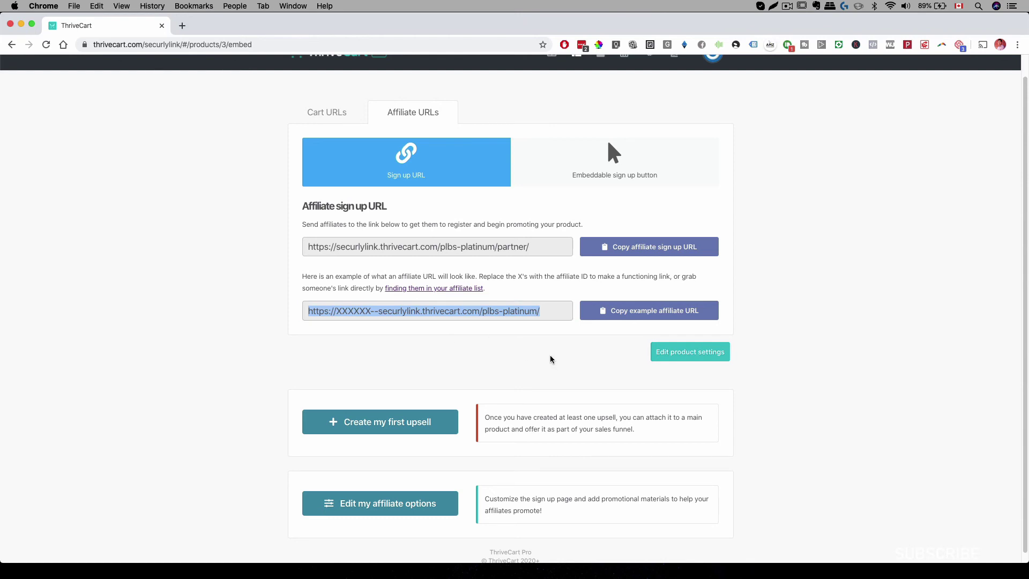